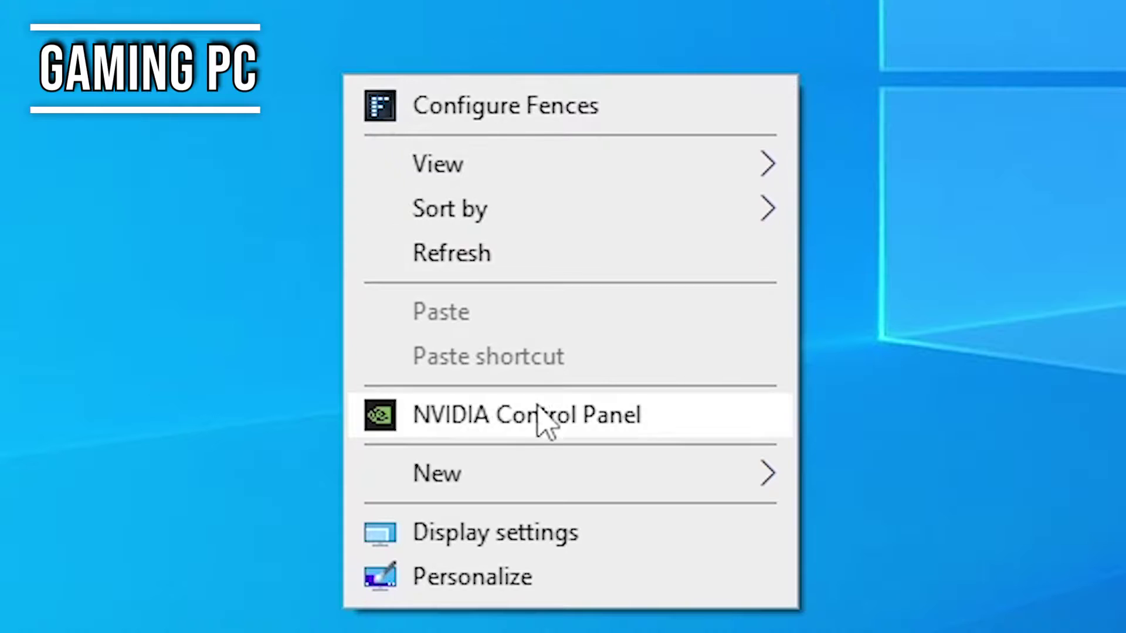
# In NVIDIA Control Panel's multiple-display setup, identify display 1 as the Microstep monitor and display 2 as HD60 S
pyautogui.click(534, 420)
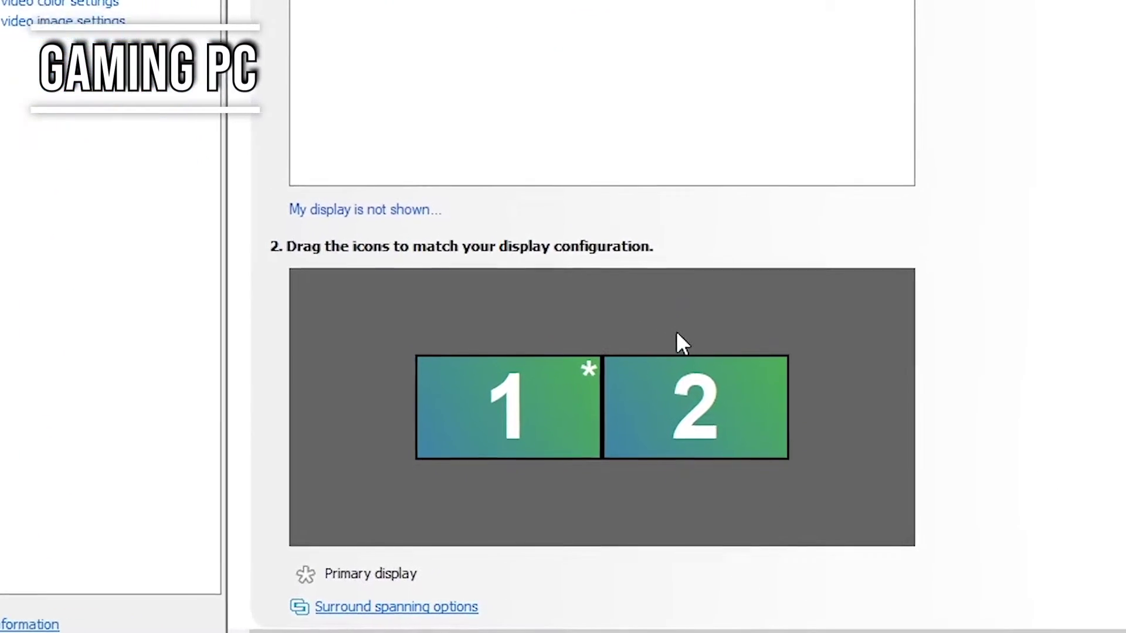
pyautogui.click(567, 364)
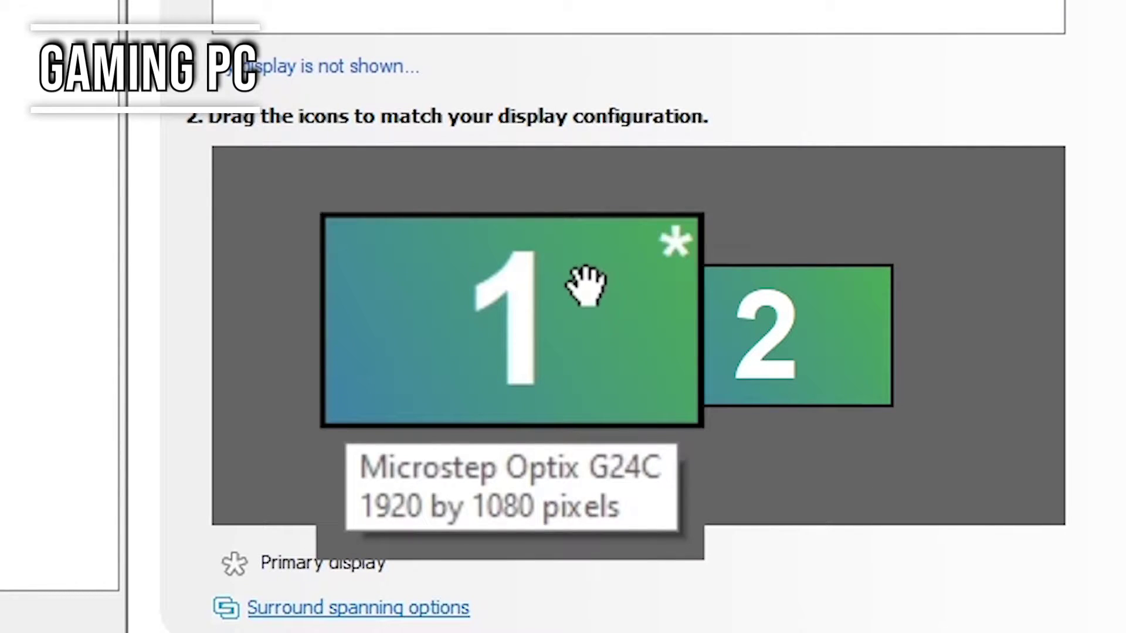
pyautogui.click(721, 302)
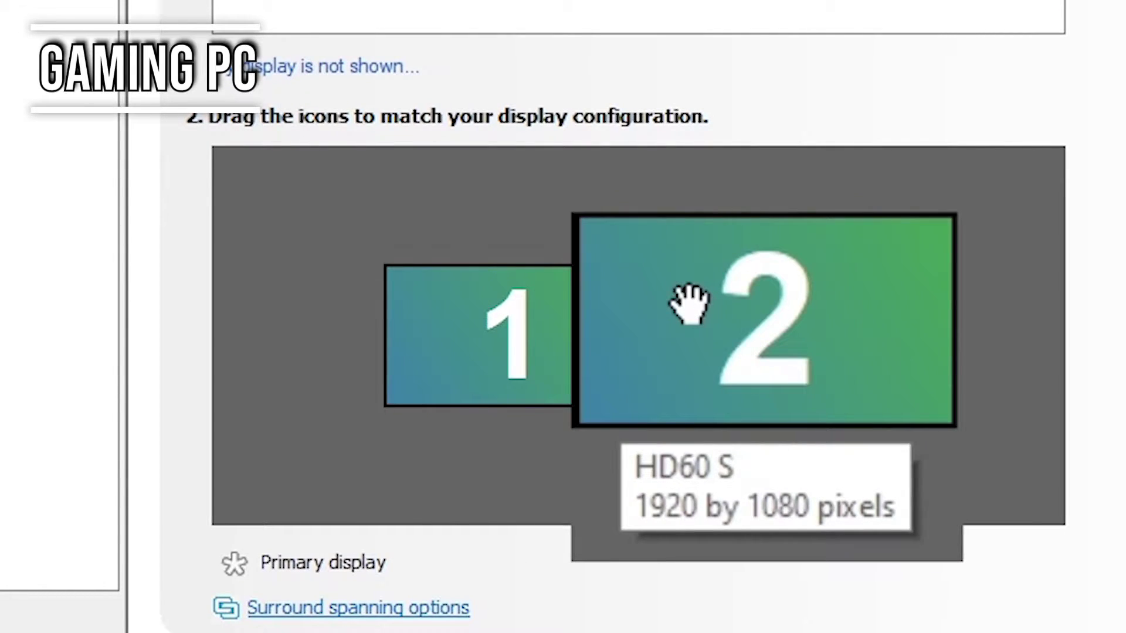
pyautogui.click(528, 312)
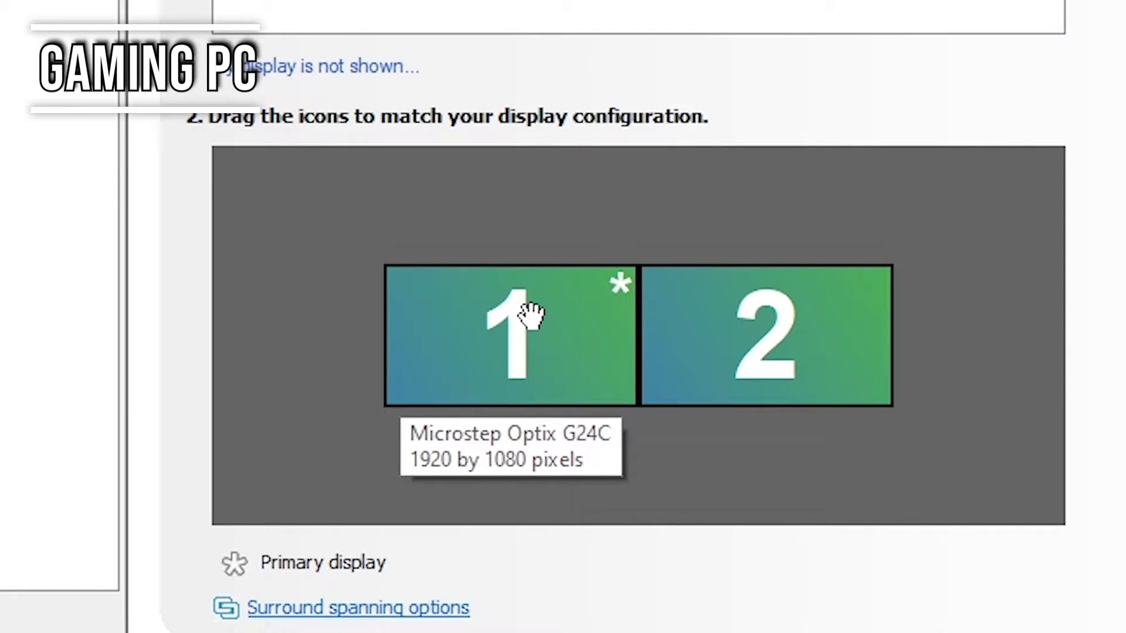
pyautogui.rightClick(530, 315)
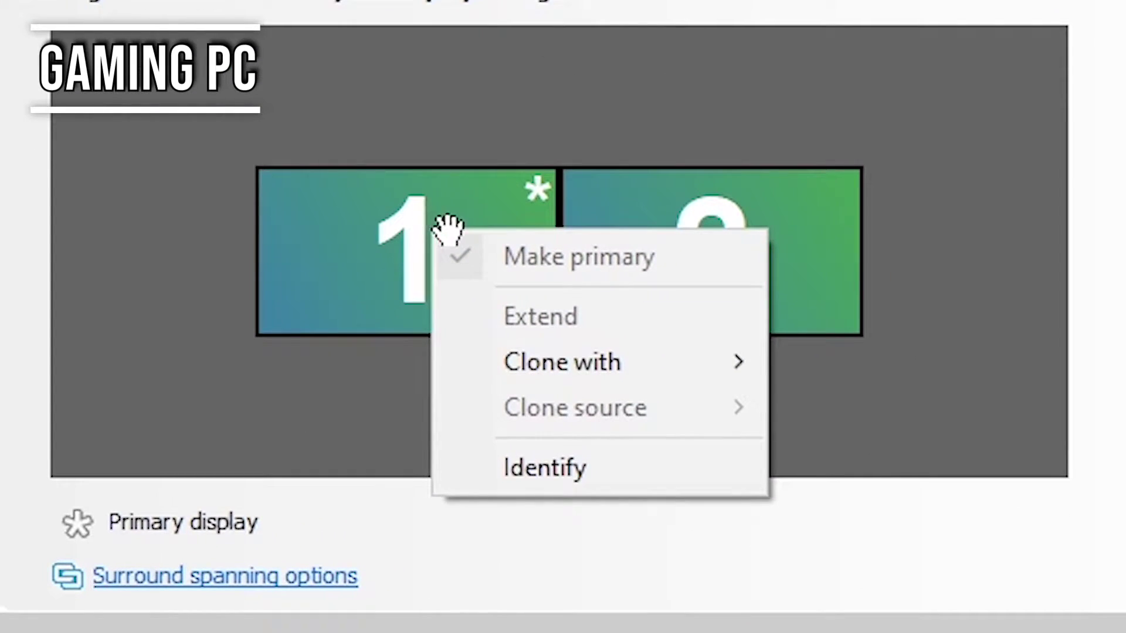
# Clone display 1 onto display 2 (HD60 S) and keep the new desktop configuration
pyautogui.moveTo(628, 352)
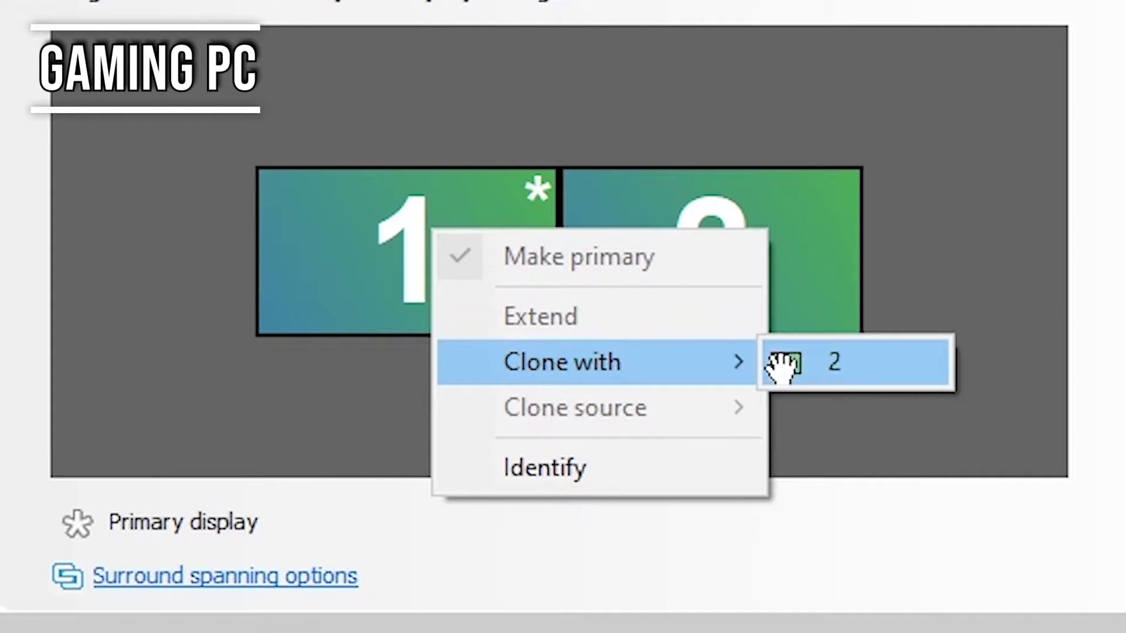
pyautogui.click(815, 364)
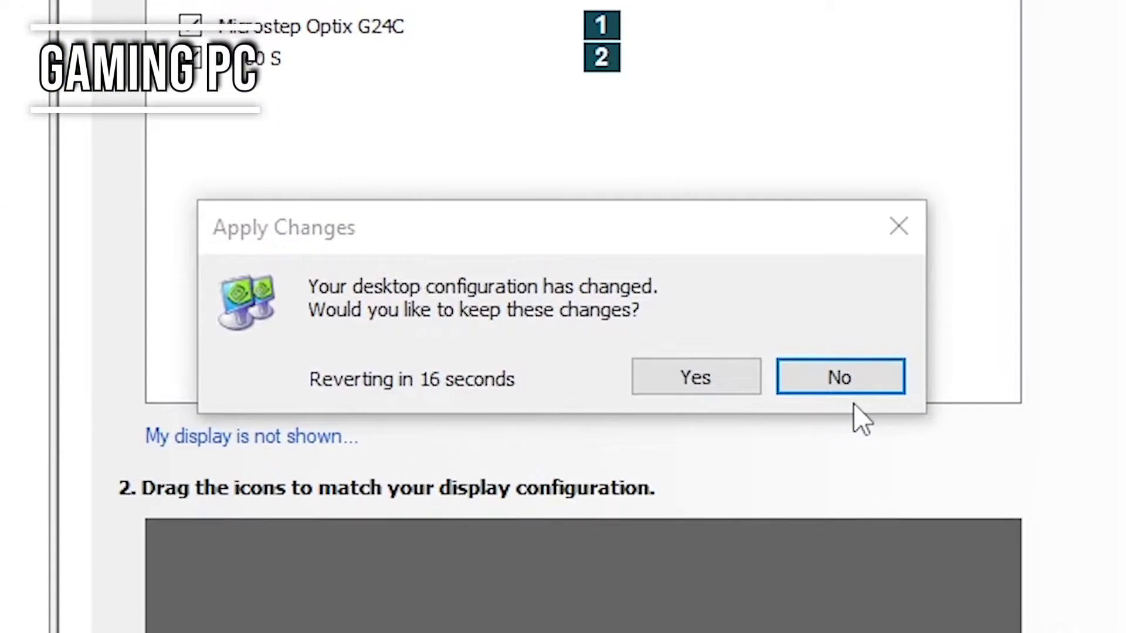
pyautogui.click(668, 381)
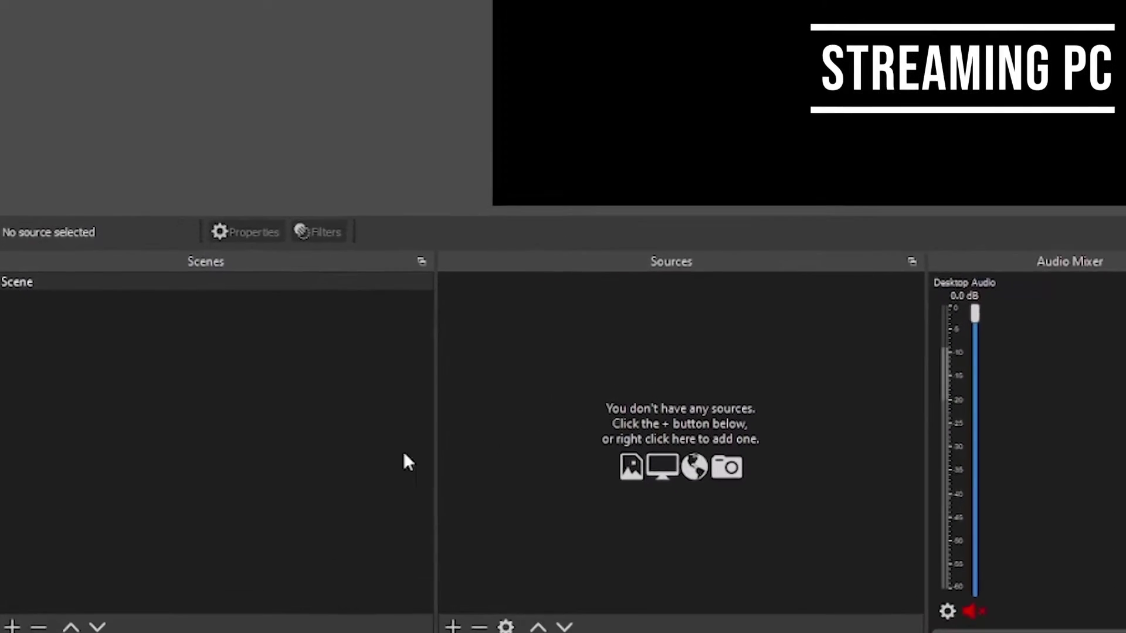
# Create a new OBS scene named 'Capture Card' in the Scenes list
pyautogui.rightClick(240, 308)
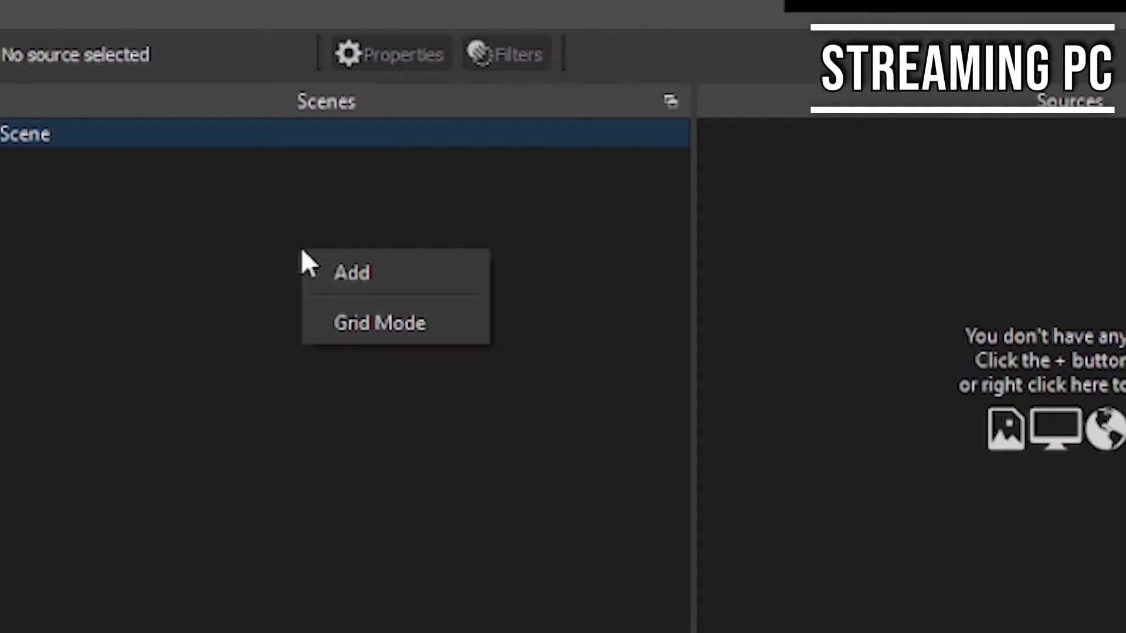
pyautogui.click(365, 271)
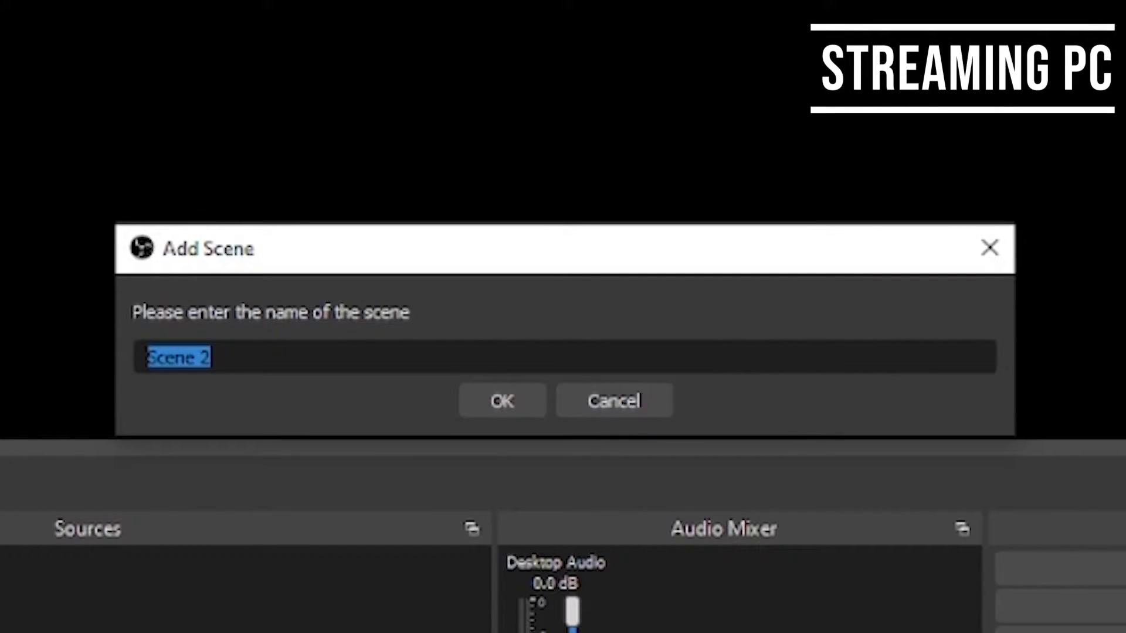
pyautogui.write('Capture Card')
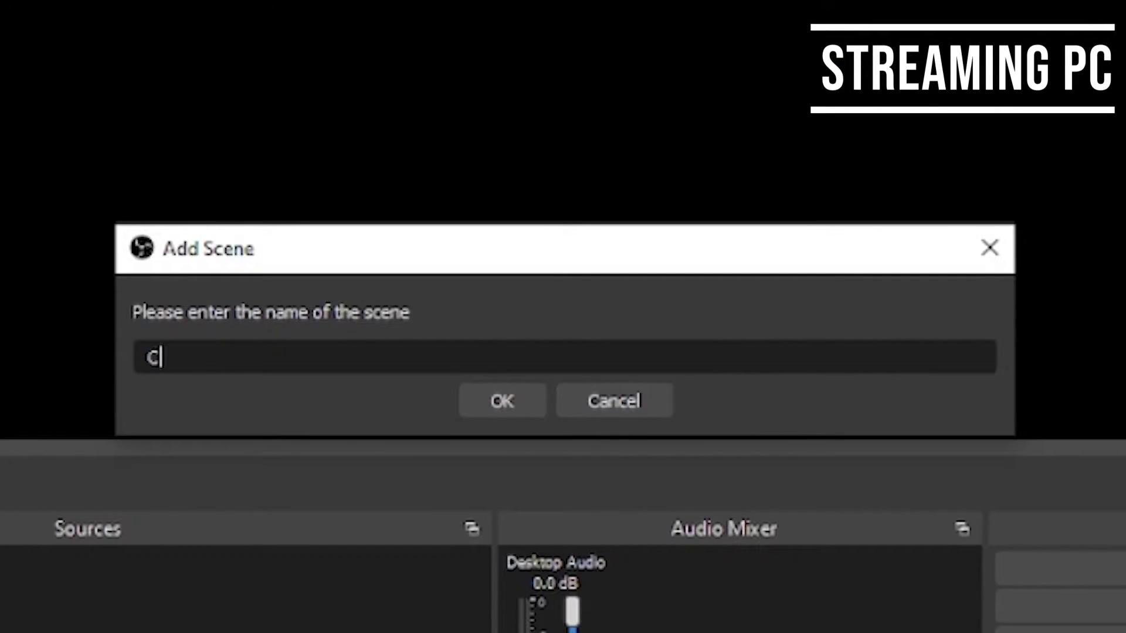
pyautogui.press('Return')
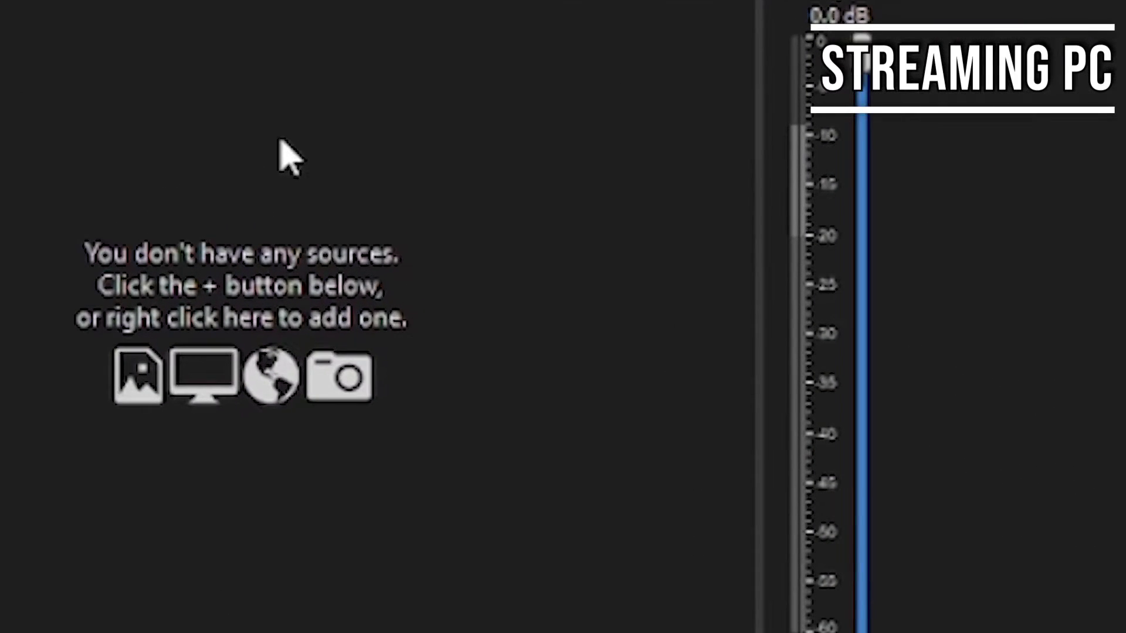
# Add a Video Capture Device source named 'HD60s' using the Game Capture HD60 S device
pyautogui.rightClick(406, 428)
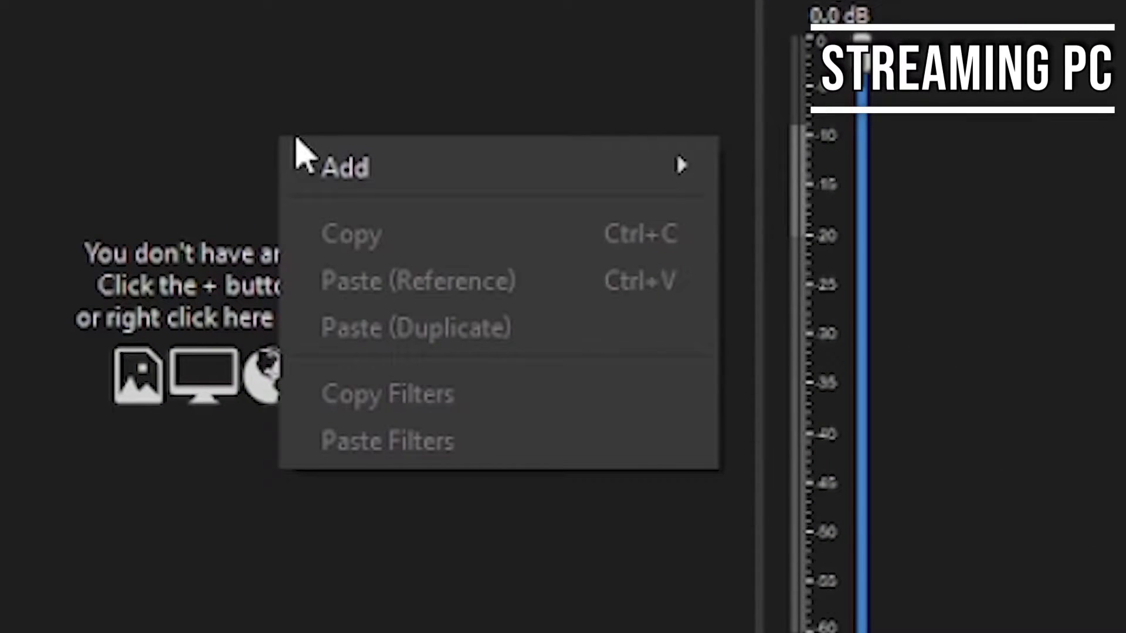
pyautogui.moveTo(496, 155)
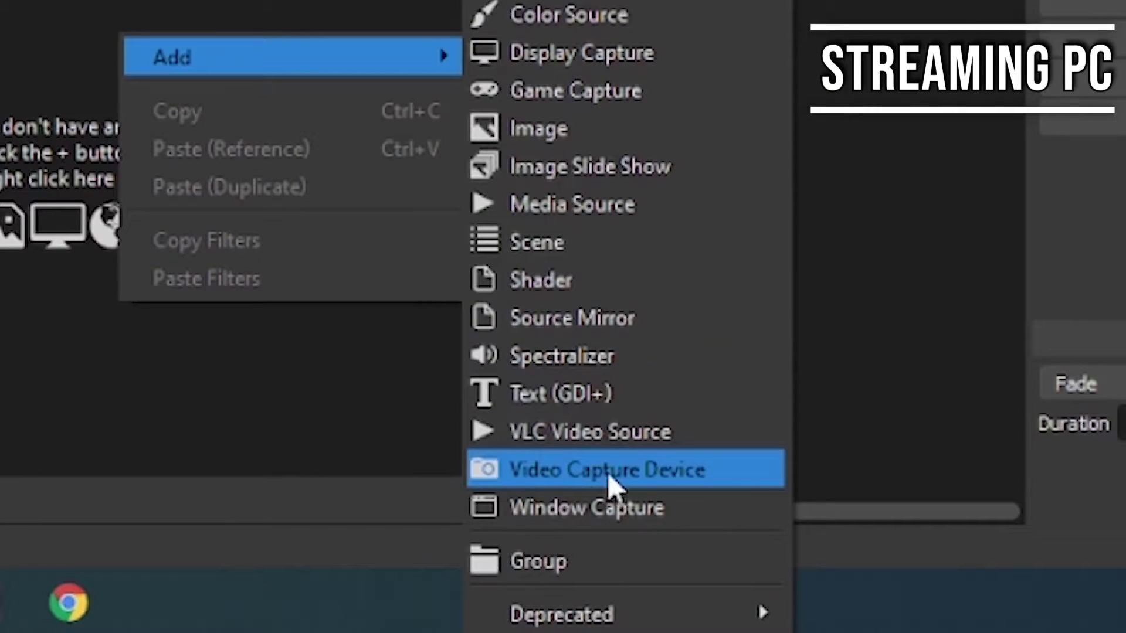
pyautogui.click(608, 473)
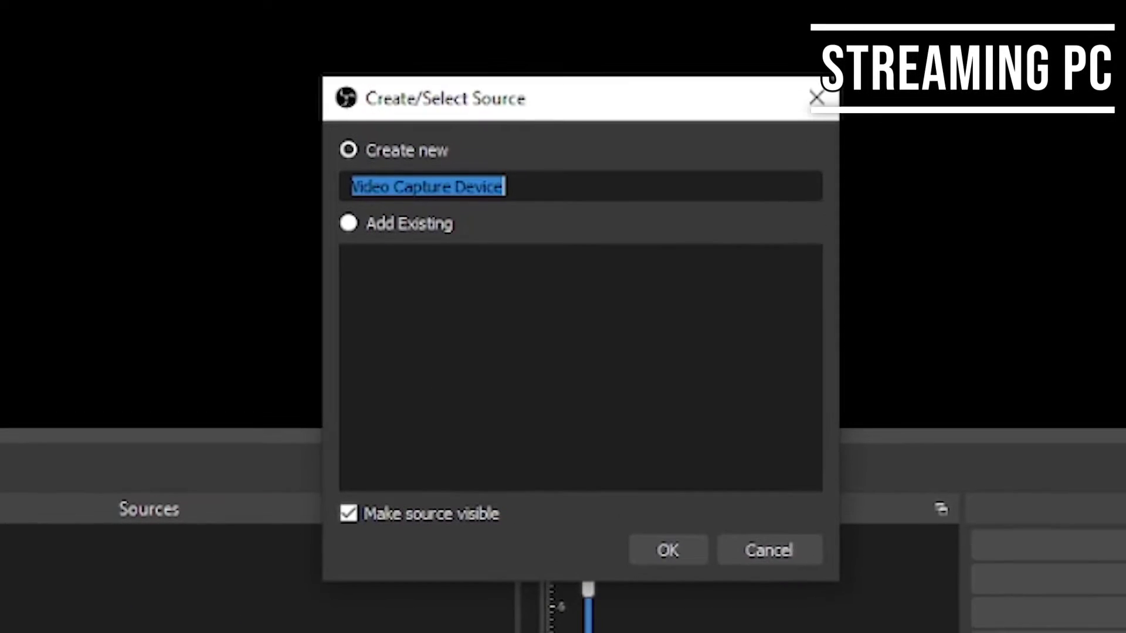
pyautogui.write('HD60s')
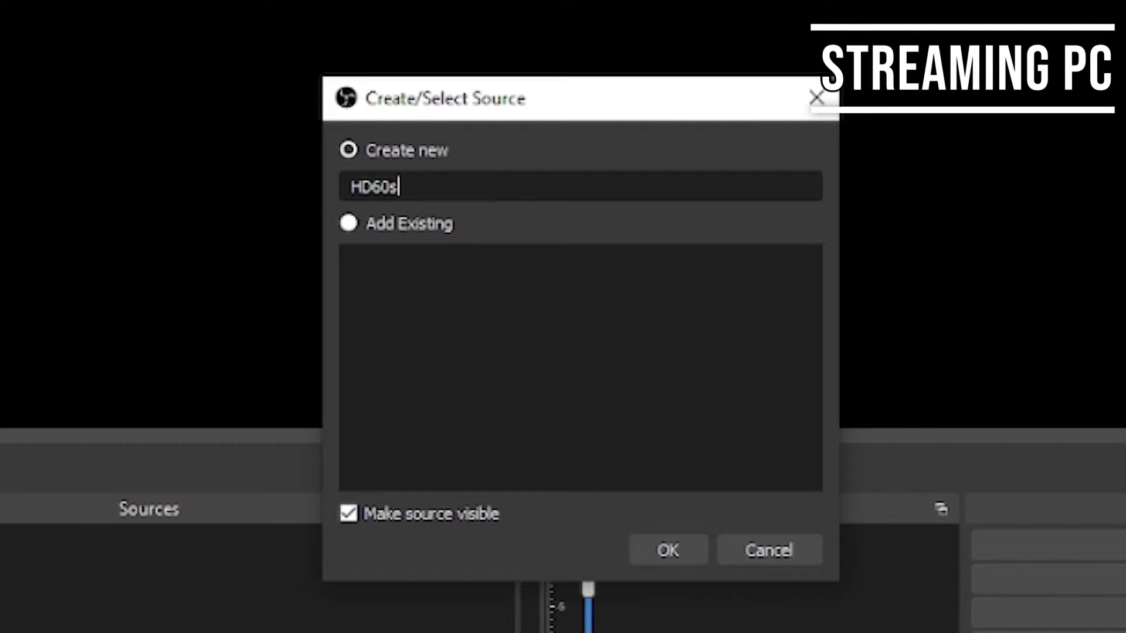
pyautogui.press('Return')
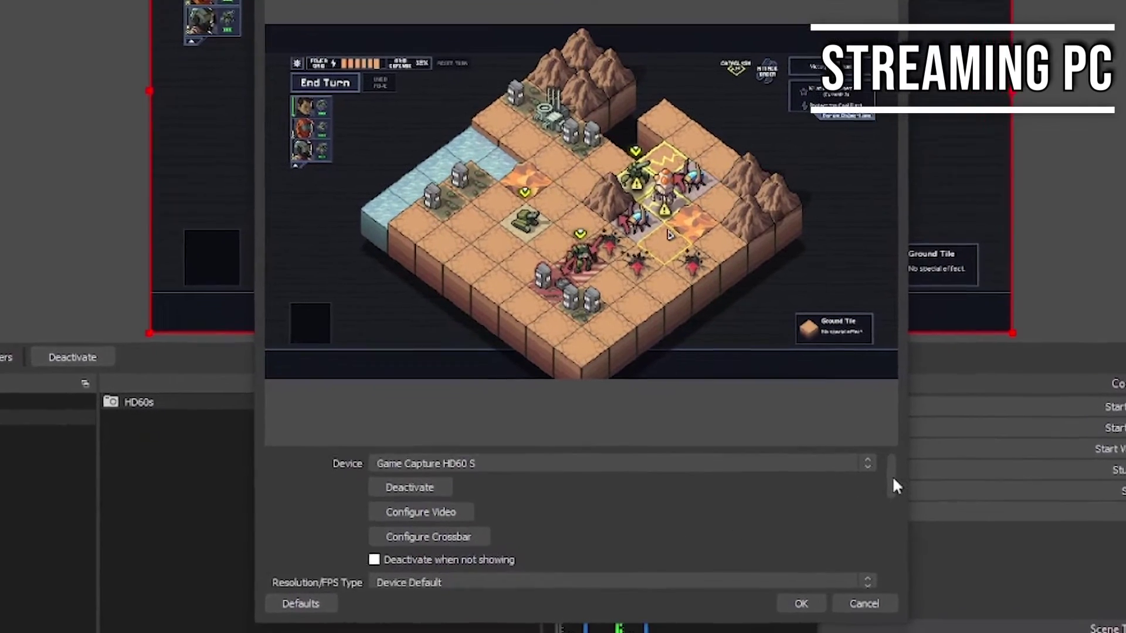
pyautogui.scroll(-2, 864, 520)
# Give the HD60s source a Custom 1920x1080 resolution at 60 FPS and apply the settings
pyautogui.scroll(-5, 919, 472)
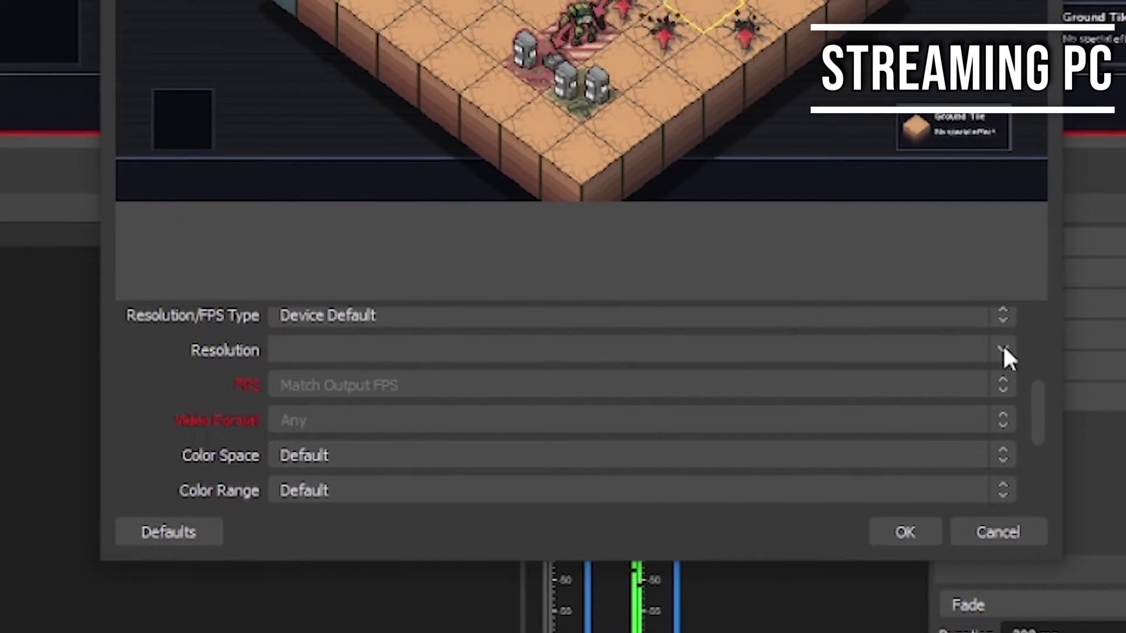
pyautogui.click(748, 321)
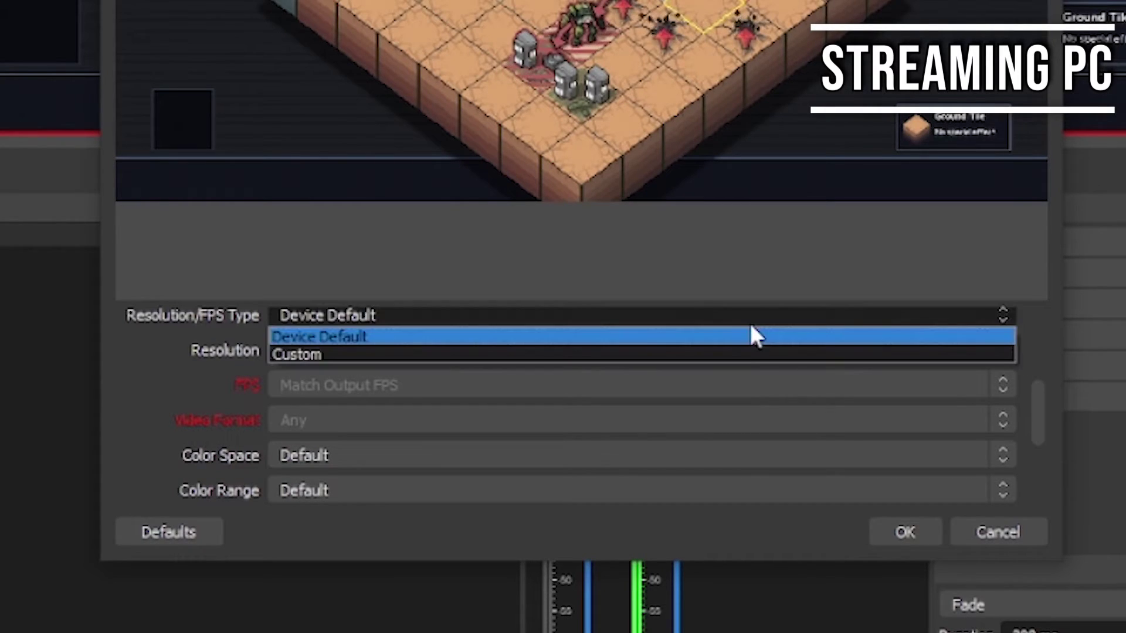
pyautogui.click(740, 355)
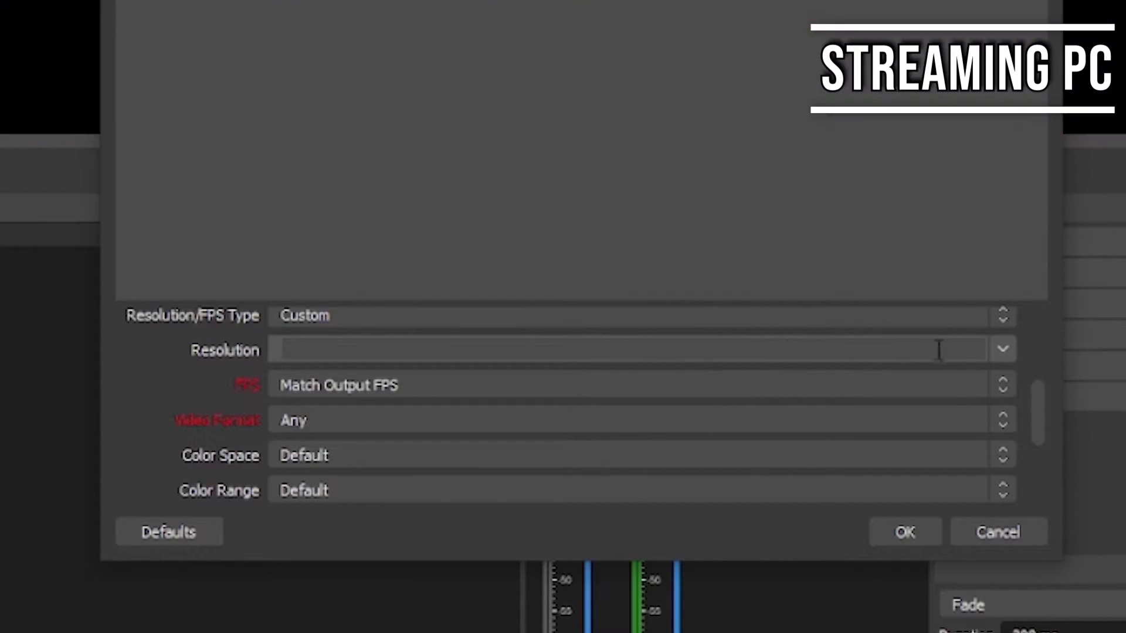
pyautogui.click(1004, 351)
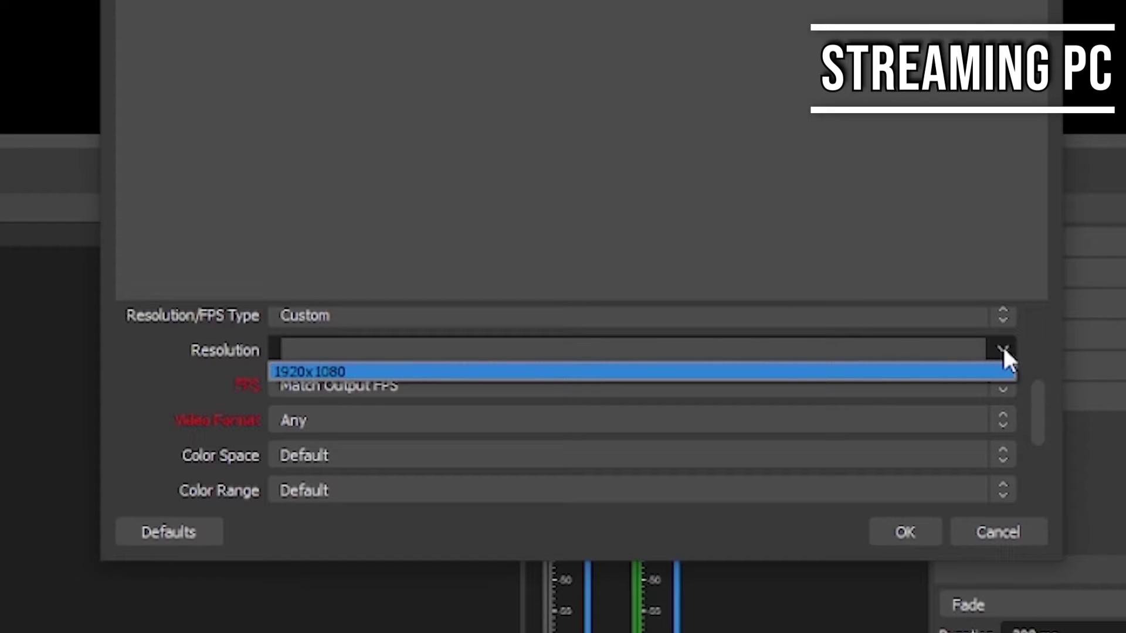
pyautogui.click(918, 371)
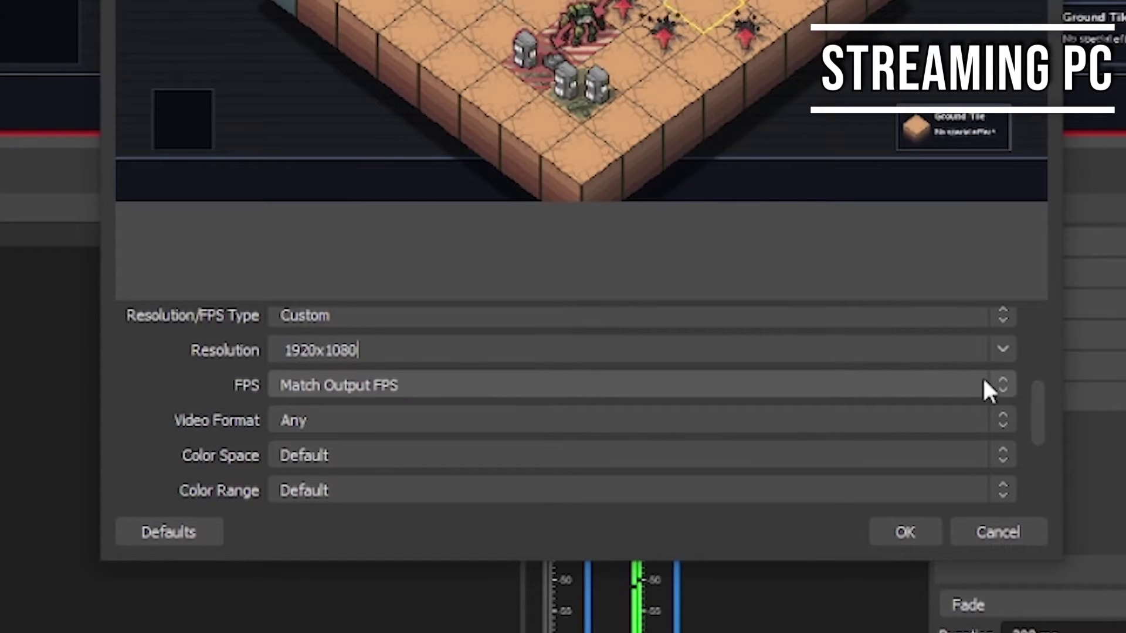
pyautogui.click(986, 381)
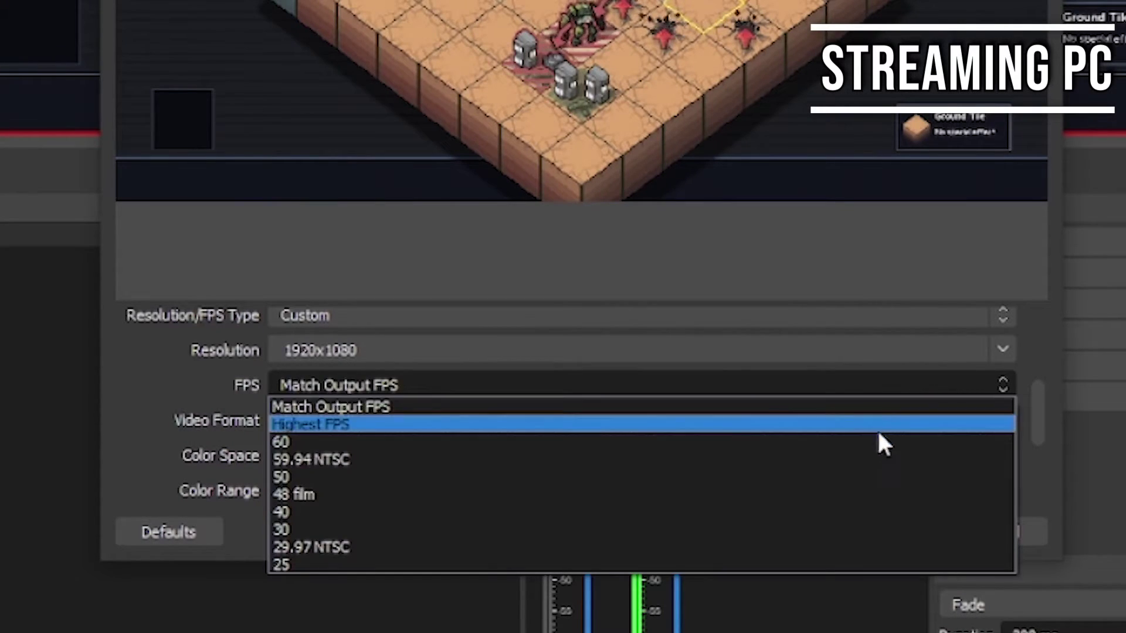
pyautogui.click(871, 442)
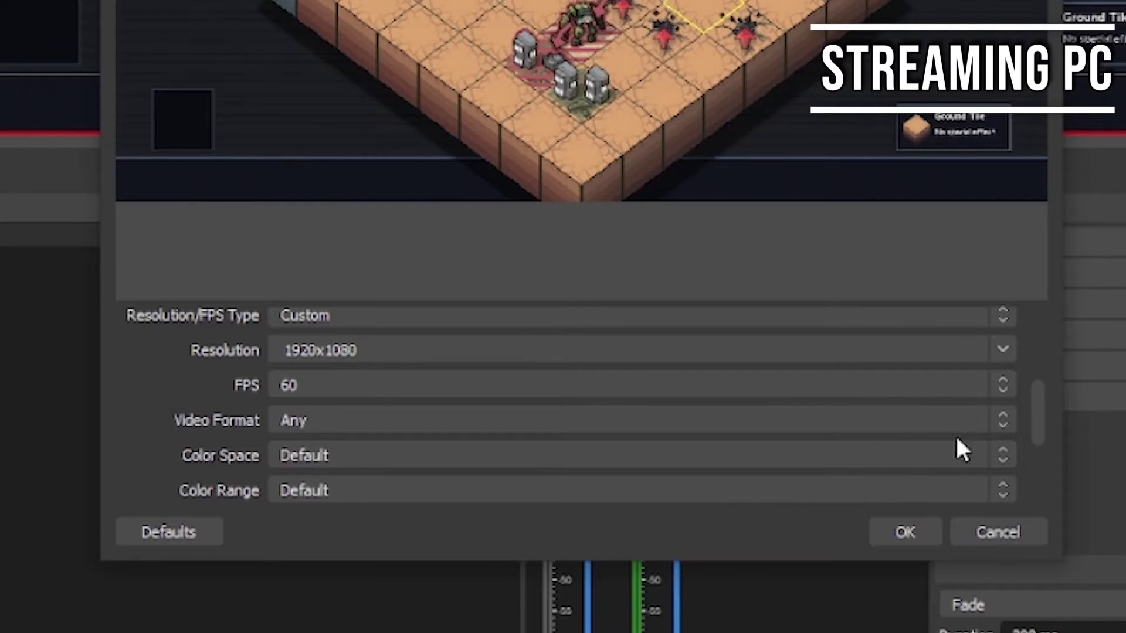
pyautogui.moveTo(1039, 405); pyautogui.dragTo(1037, 473)
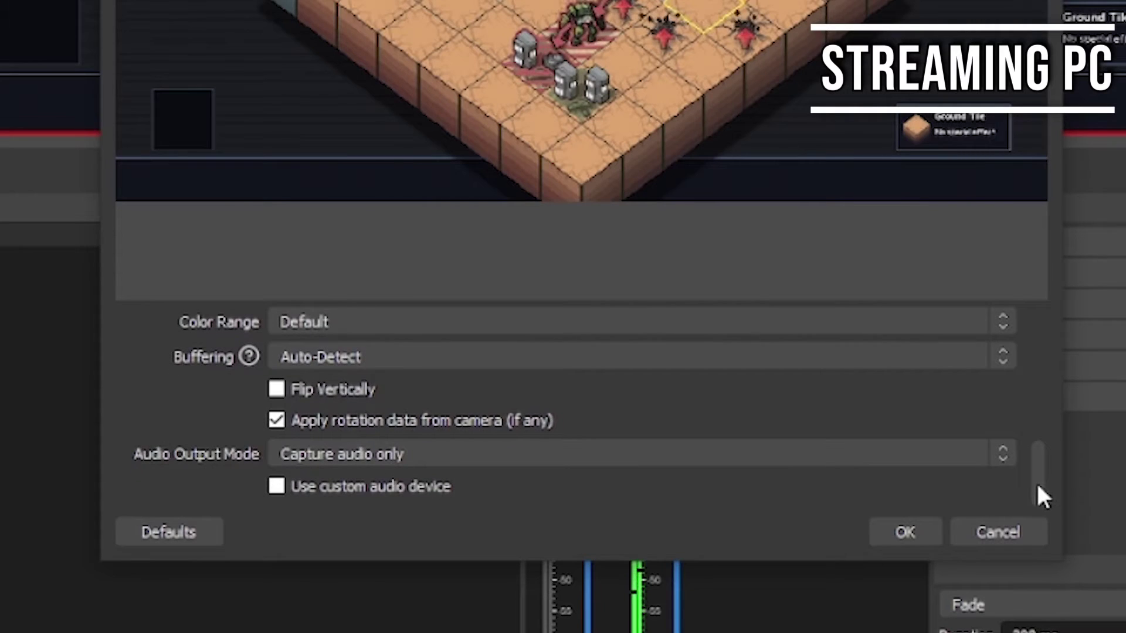
pyautogui.click(912, 531)
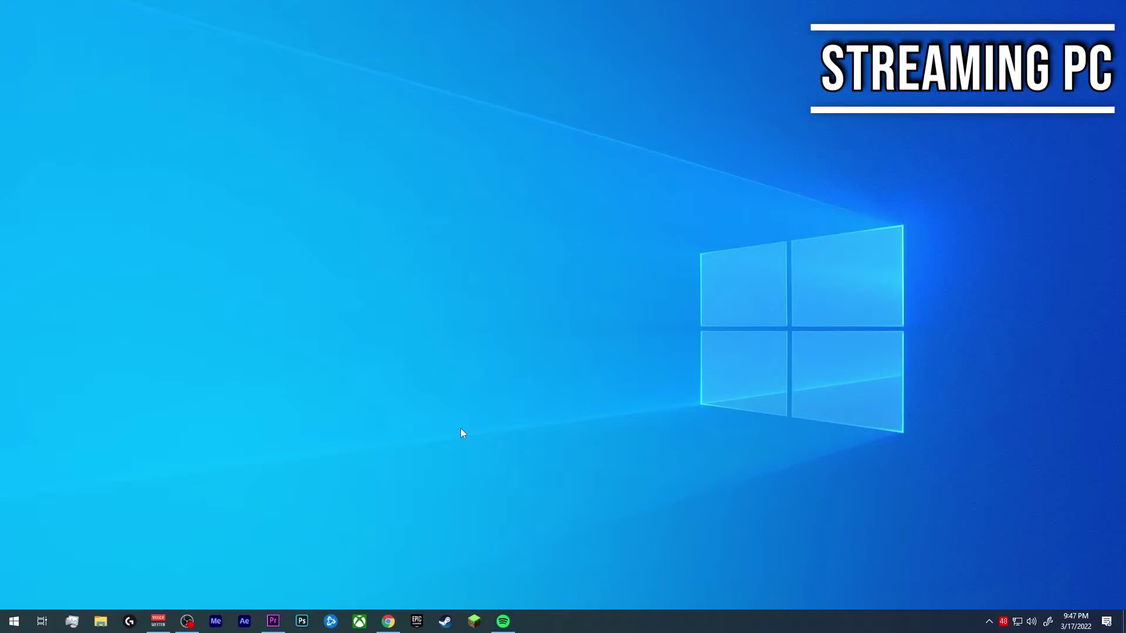
# Search Windows for 'change system sounds' to reach the Sound control panel
pyautogui.press('super')
pyautogui.write('s')
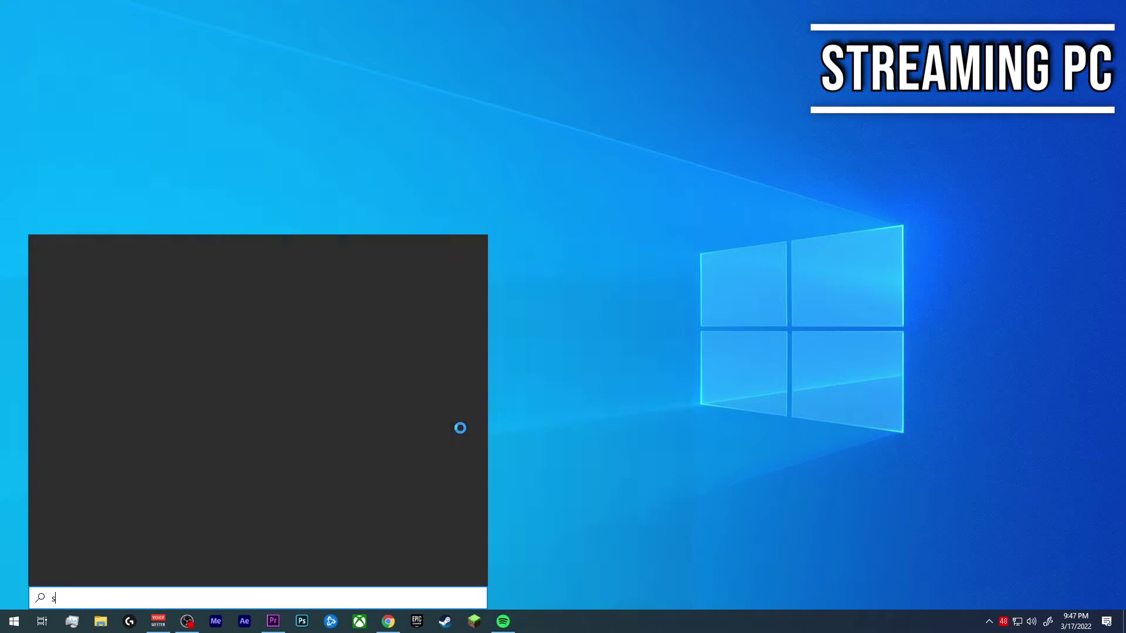
pyautogui.write('ound')
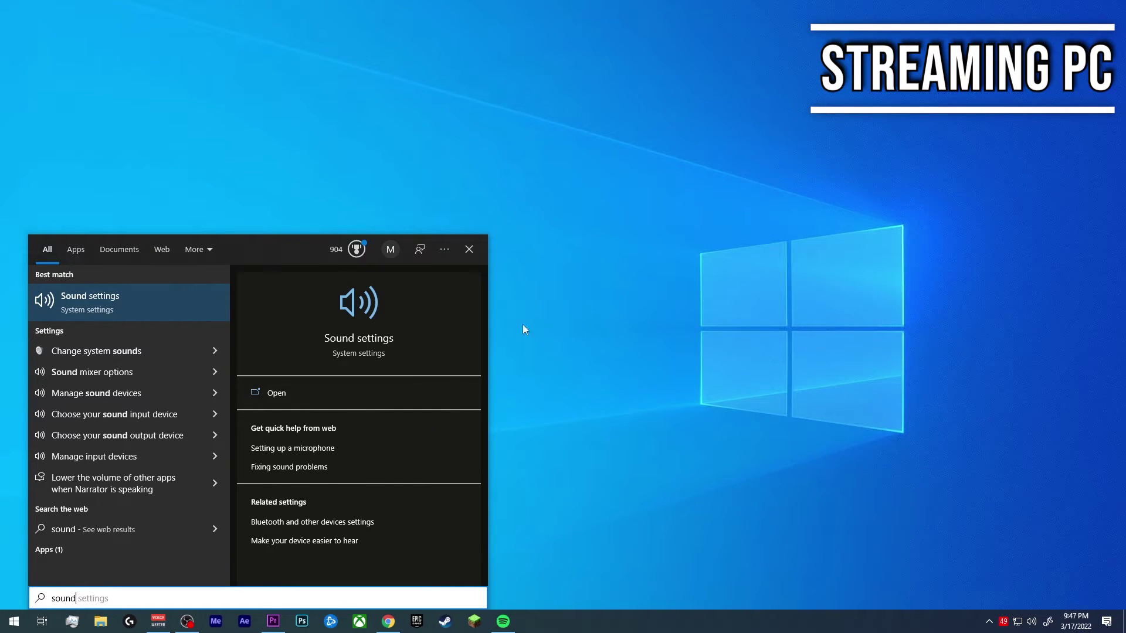
pyautogui.click(585, 323)
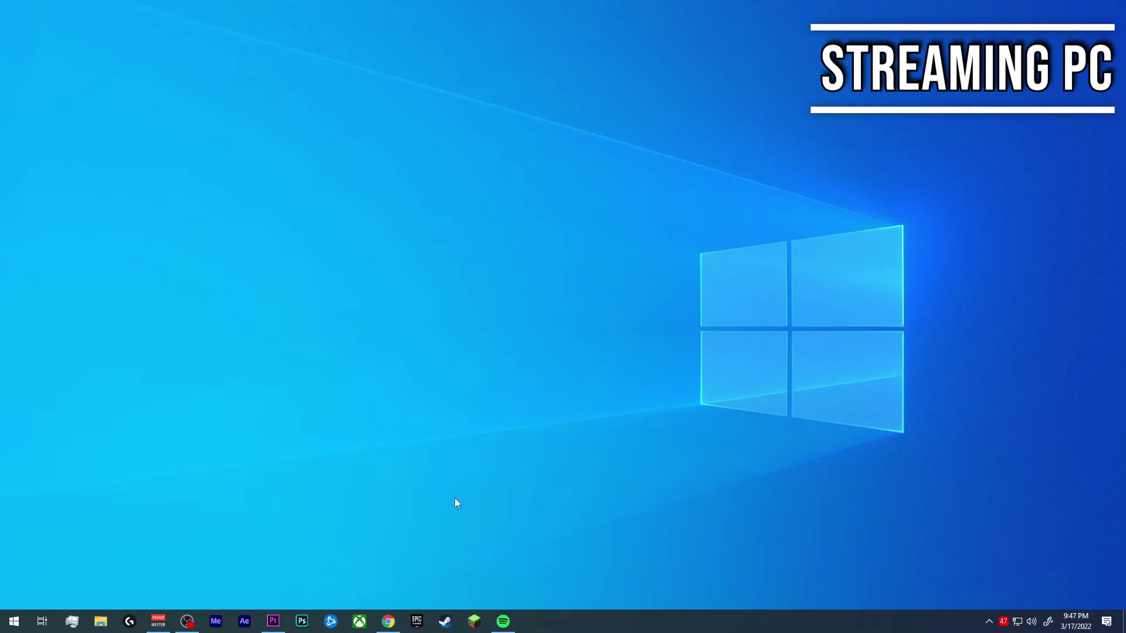
pyautogui.click(7, 622)
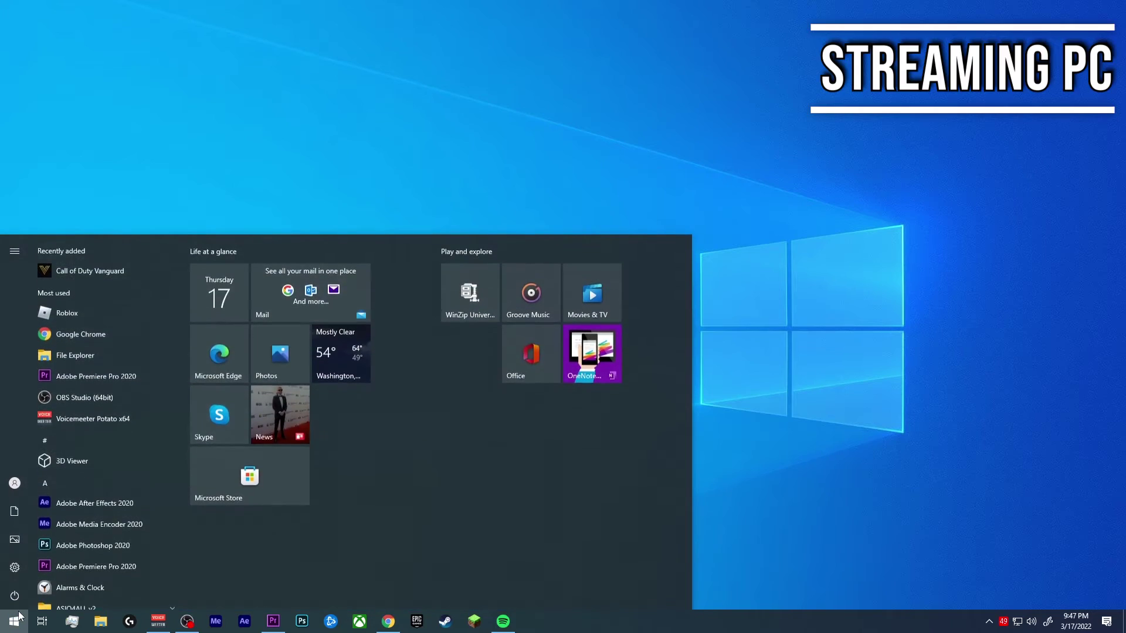
pyautogui.write('change')
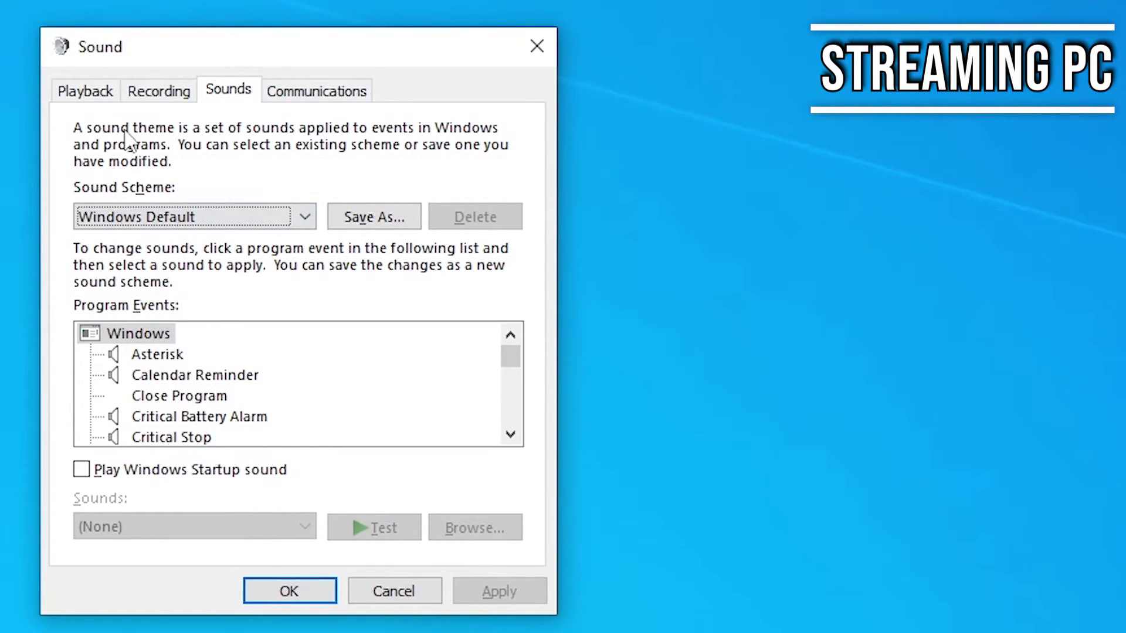
# Verify the HD60 S playback device's level is 100 and unmuted, then close the sound settings
pyautogui.click(98, 95)
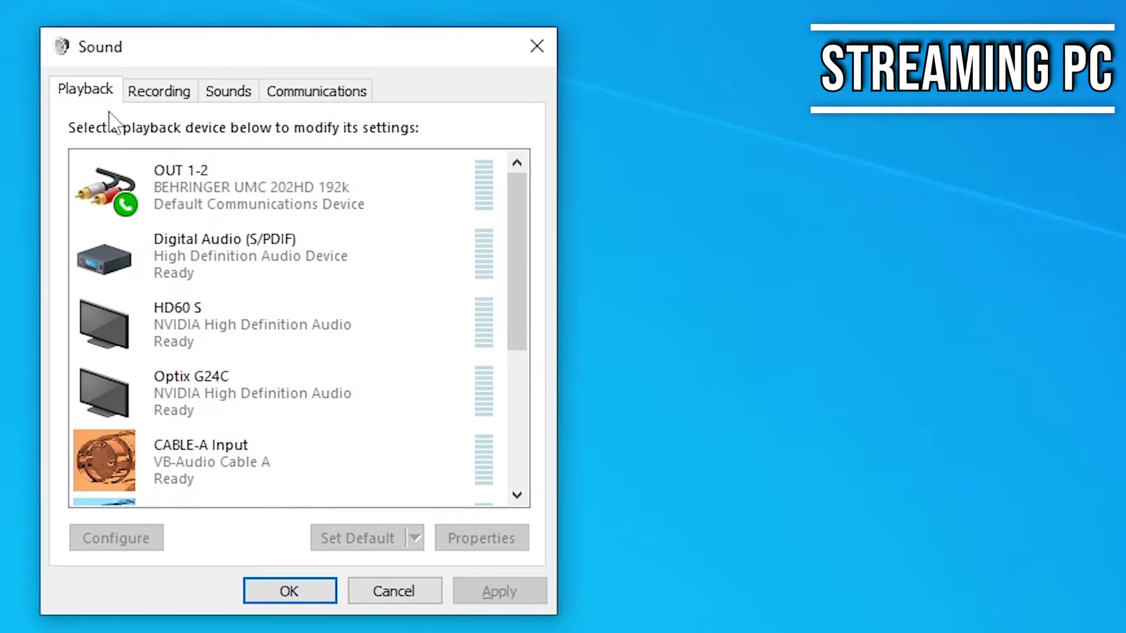
pyautogui.click(267, 328)
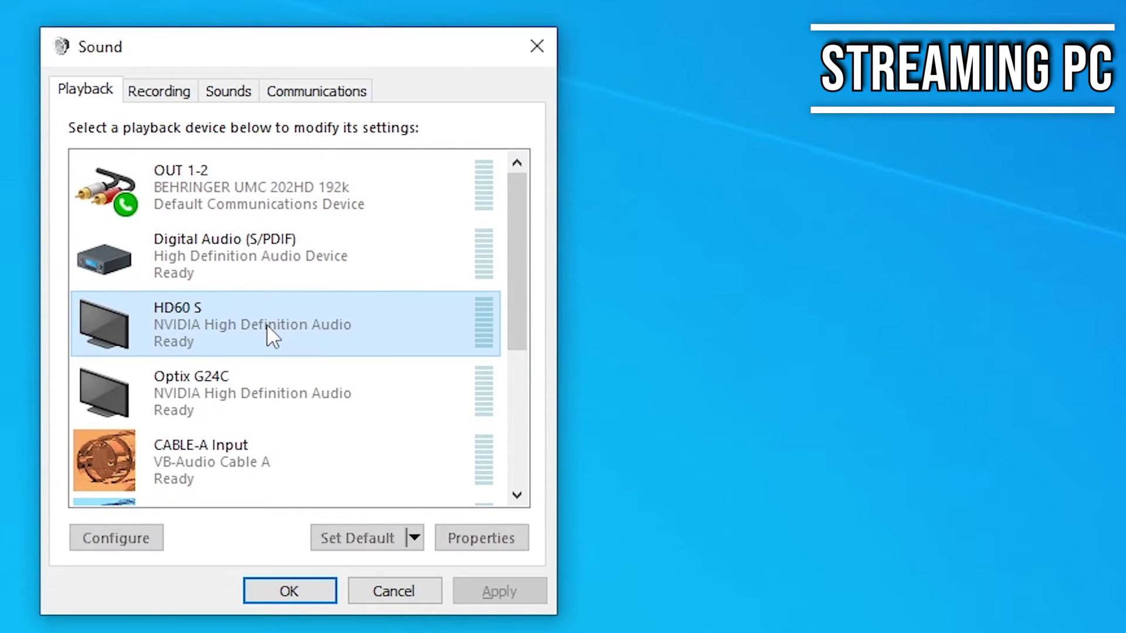
pyautogui.rightClick(267, 328)
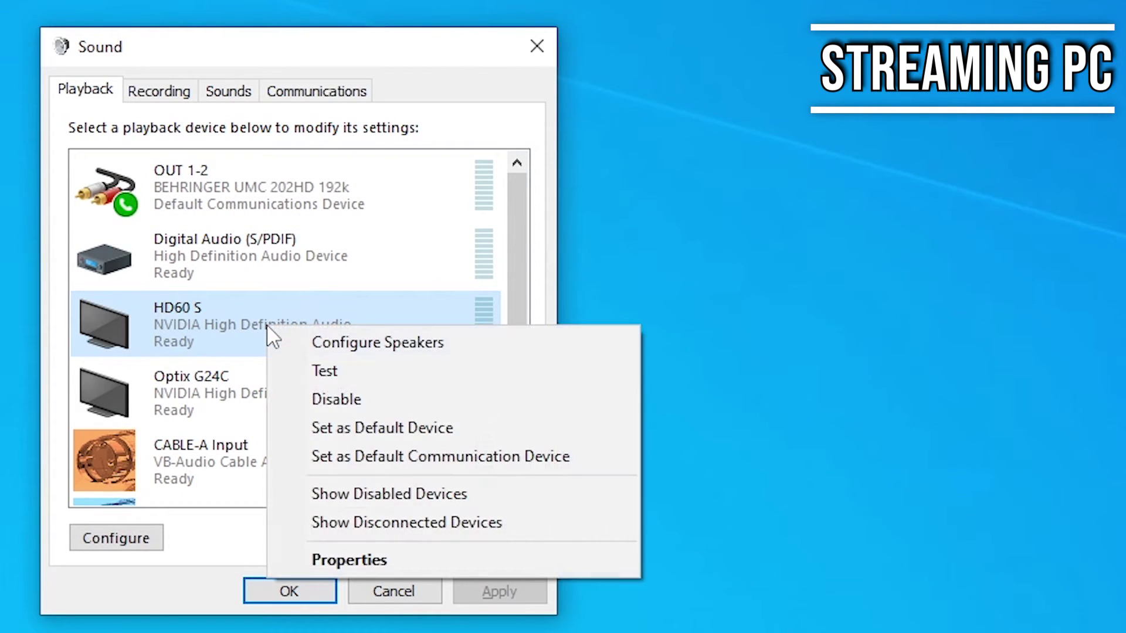
pyautogui.click(347, 560)
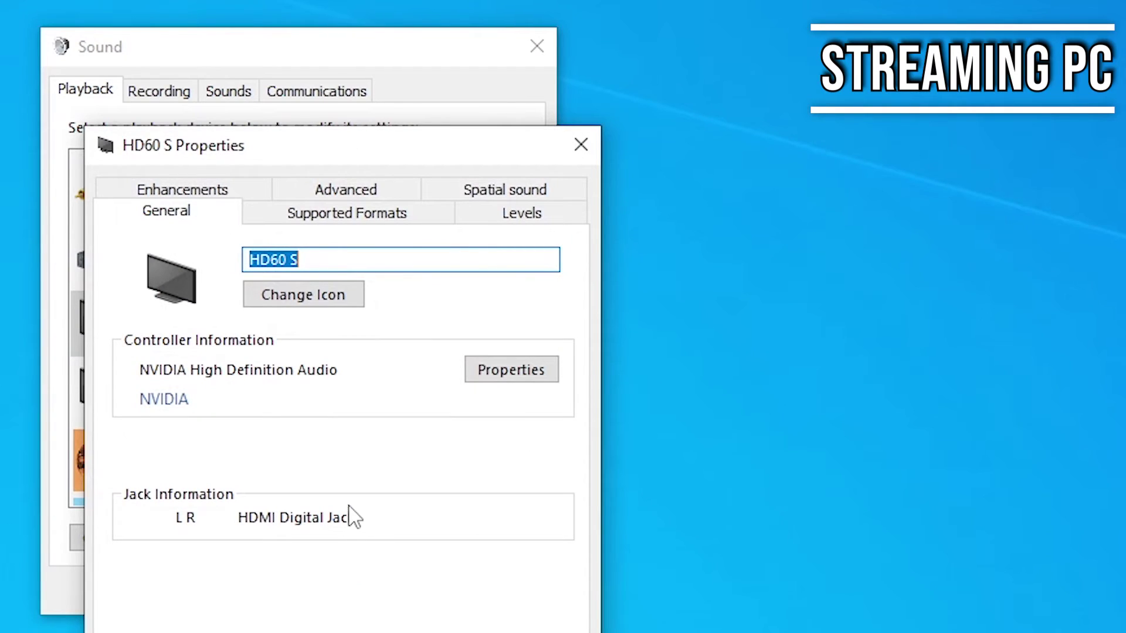
pyautogui.click(499, 224)
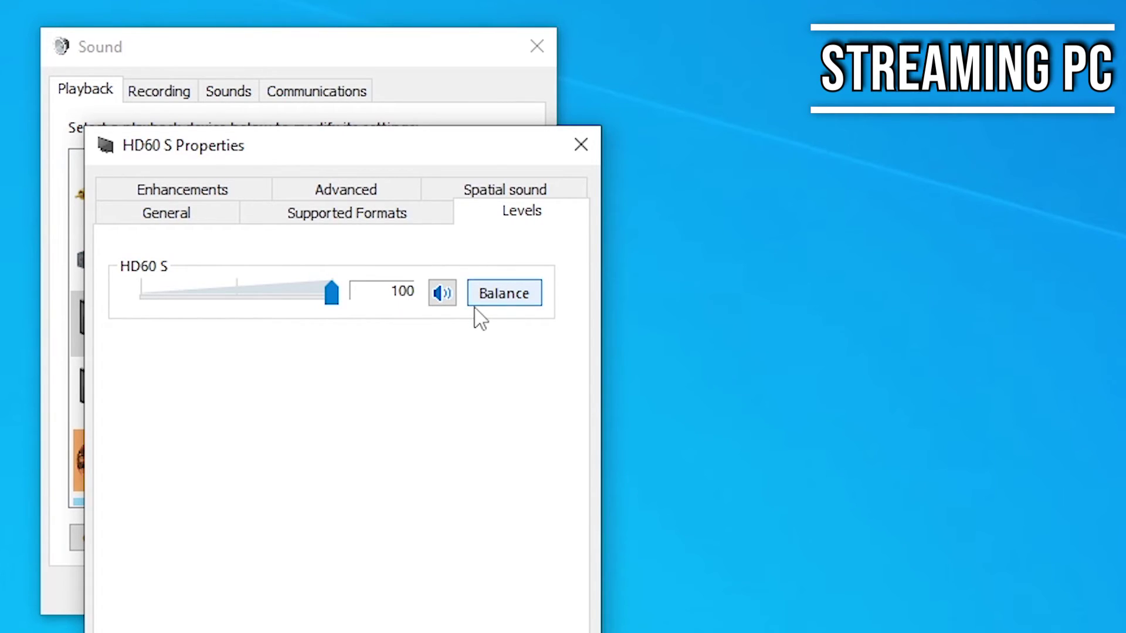
pyautogui.press('Return')
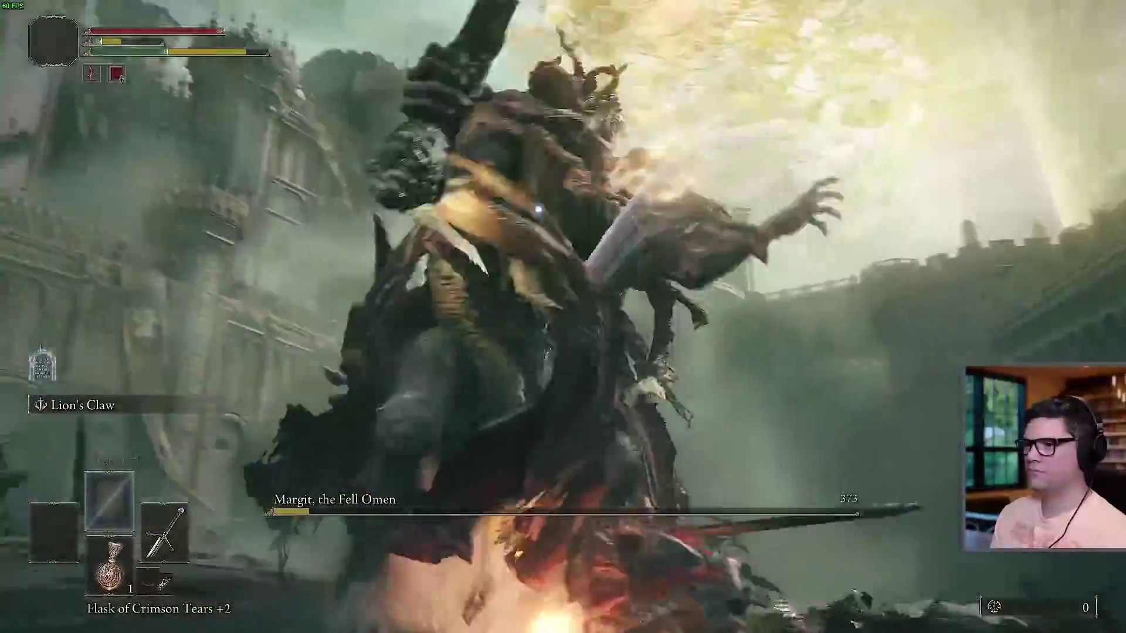
pyautogui.press('Up')
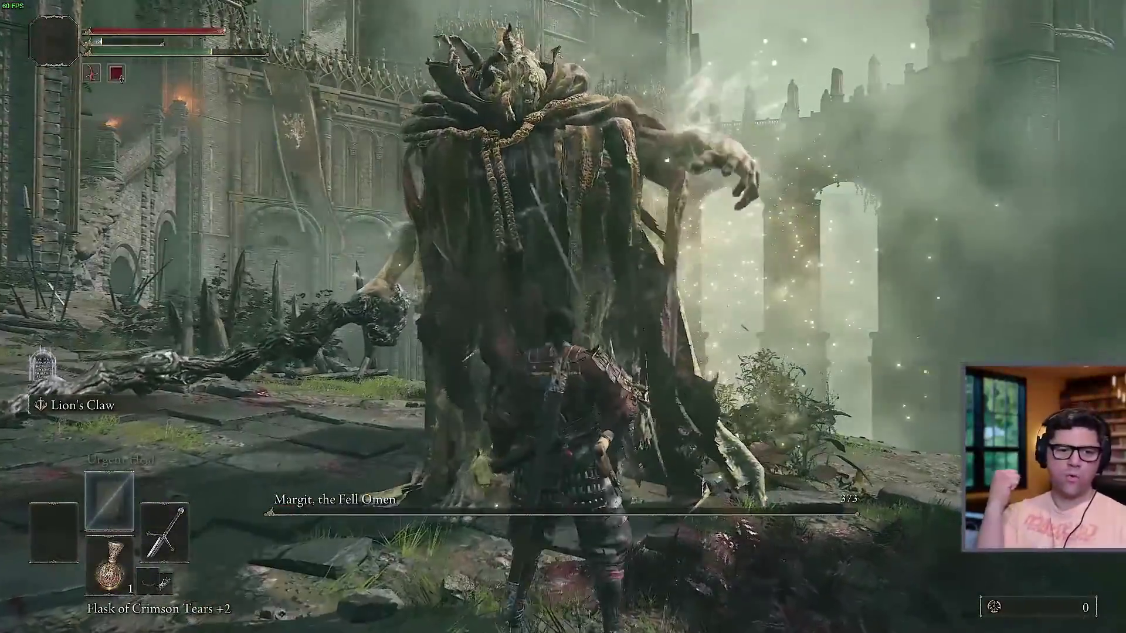